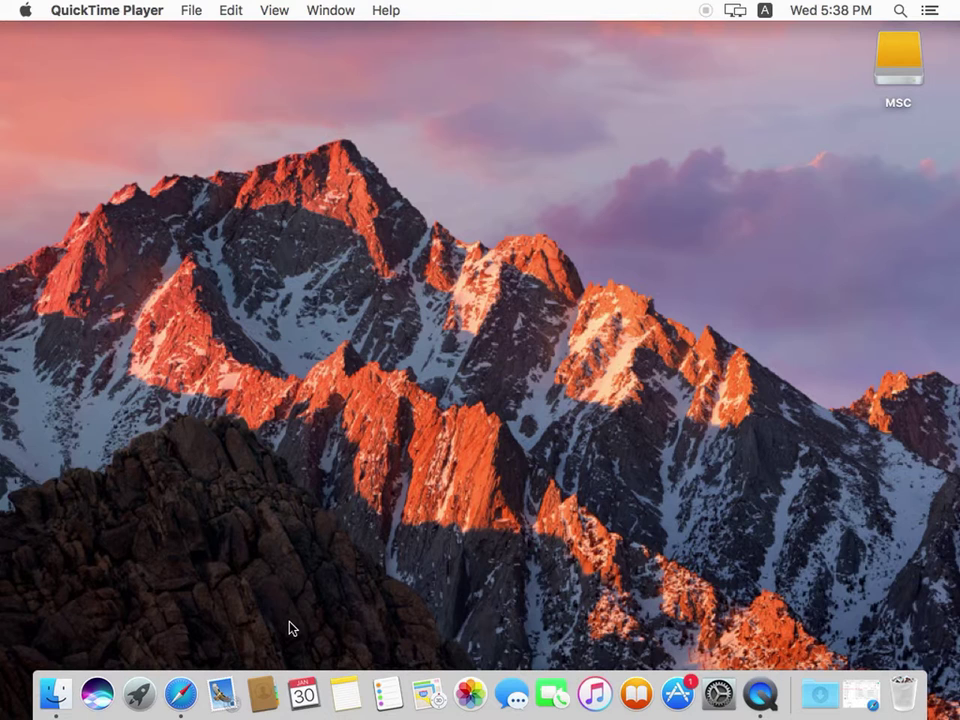
Step: Bring Safari's Gmail window with the four-message inbox to the front from the Dock
left_click(181, 698)
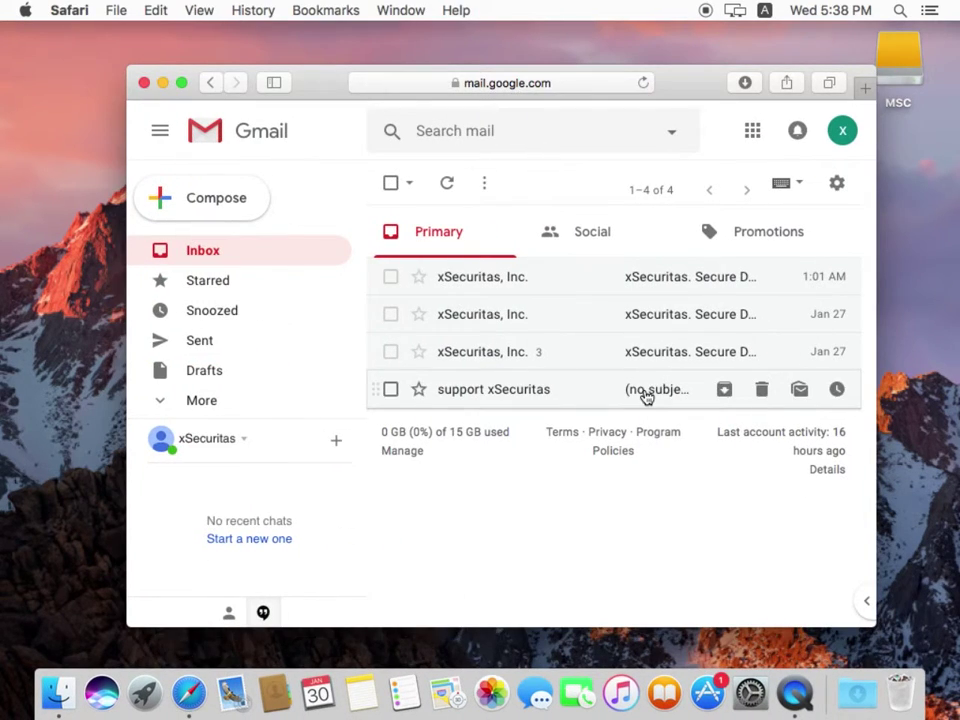
Step: Download SecureDoc.app.zip from the xSecuritas support email, then minimise Safari
left_click(645, 395)
left_click_drag(870, 300, 876, 380)
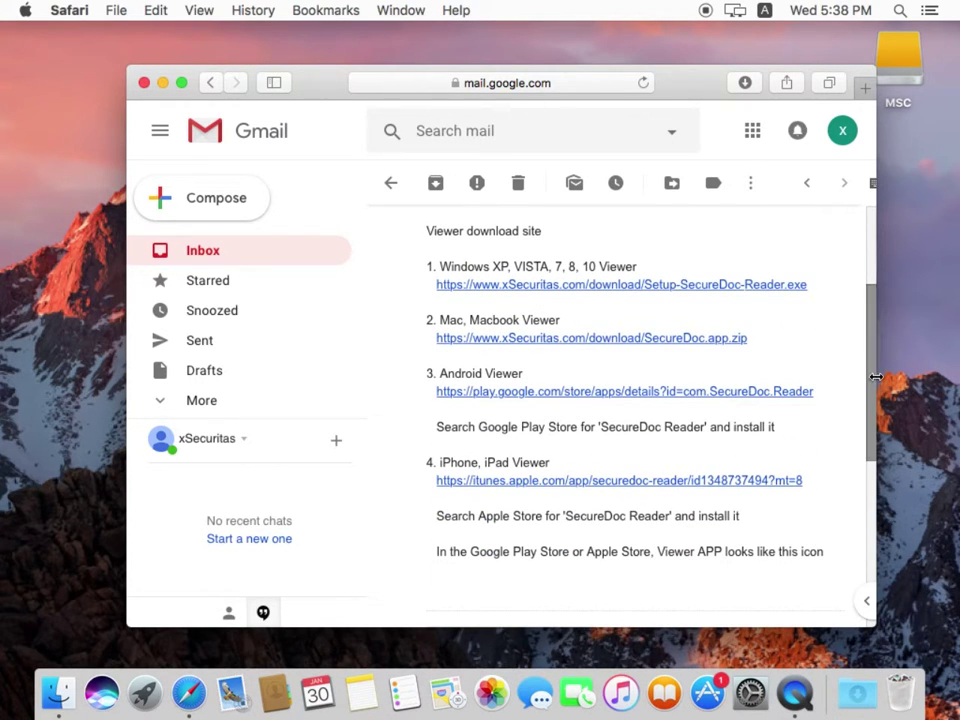
mouse_move(868, 378)
left_mouse_down()
mouse_move(868, 466)
mouse_move(868, 384)
left_mouse_up()
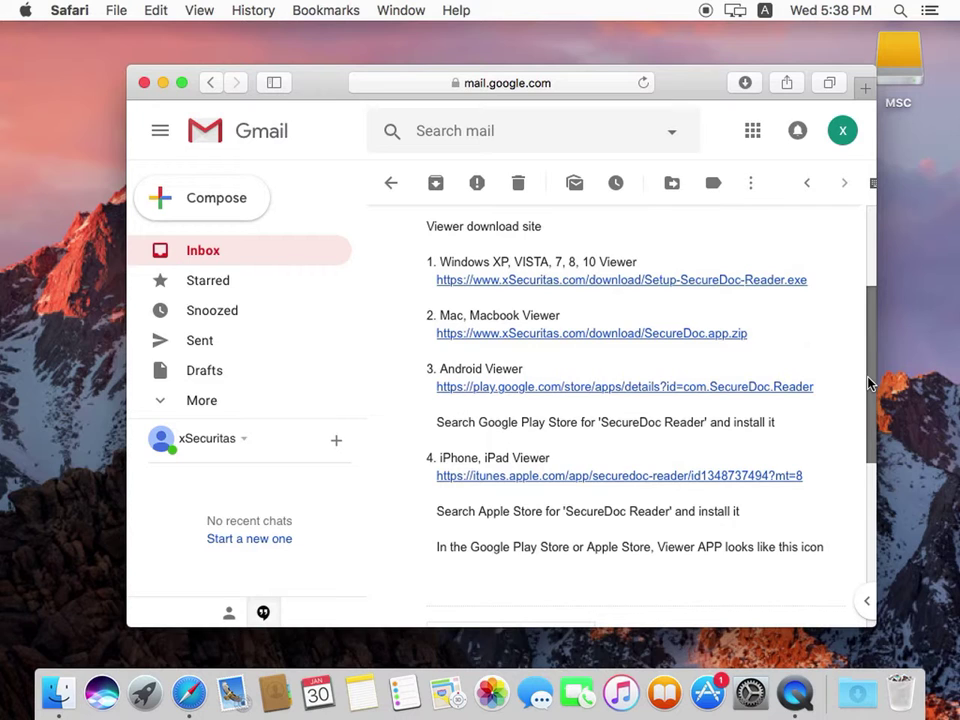
left_click(659, 337)
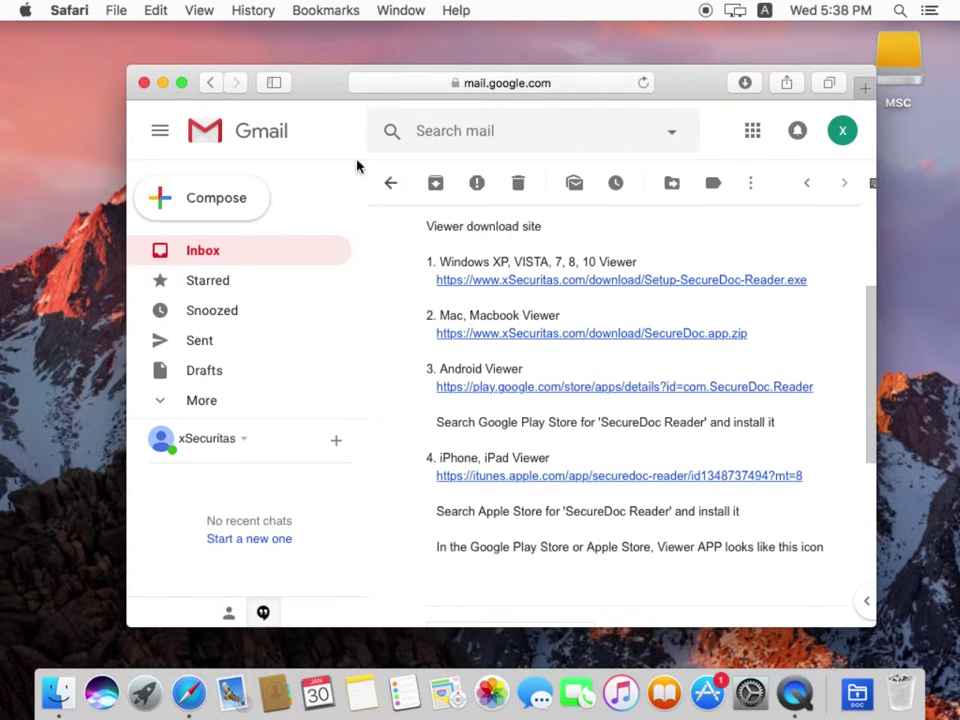
left_click(162, 84)
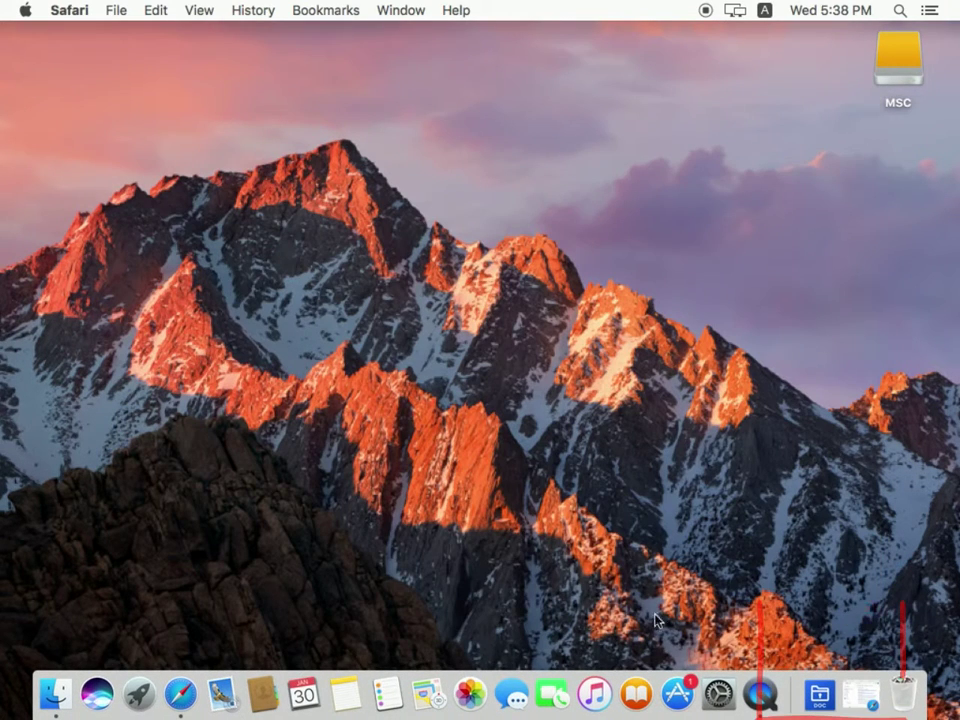
Step: Launch SecureDoc from the Downloads stack, allowing it past the internet-download warning
left_click(820, 695)
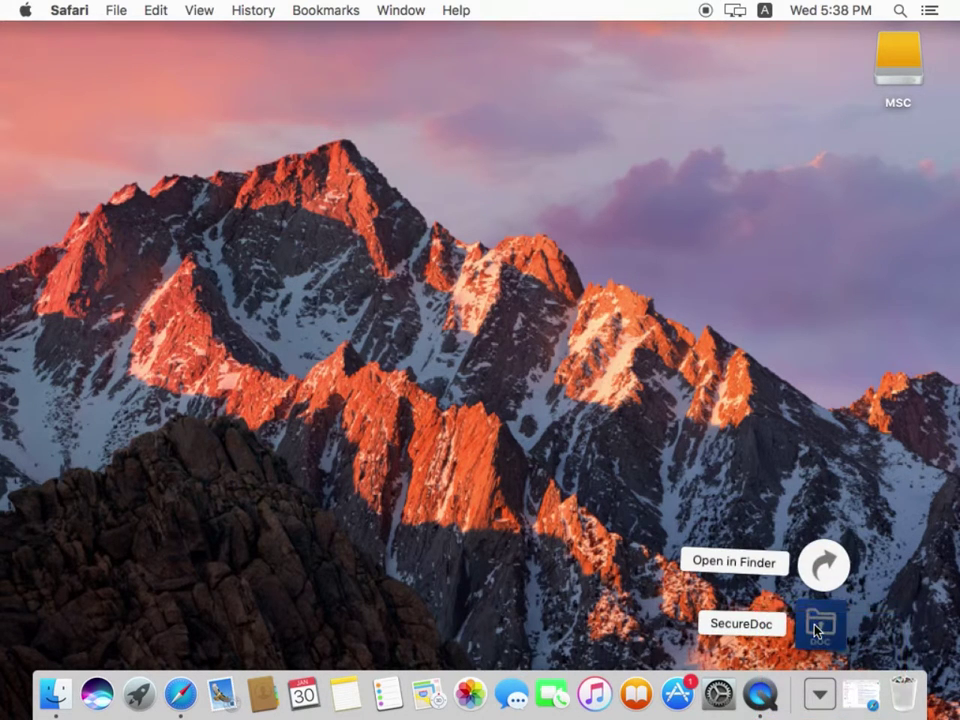
left_click(818, 626)
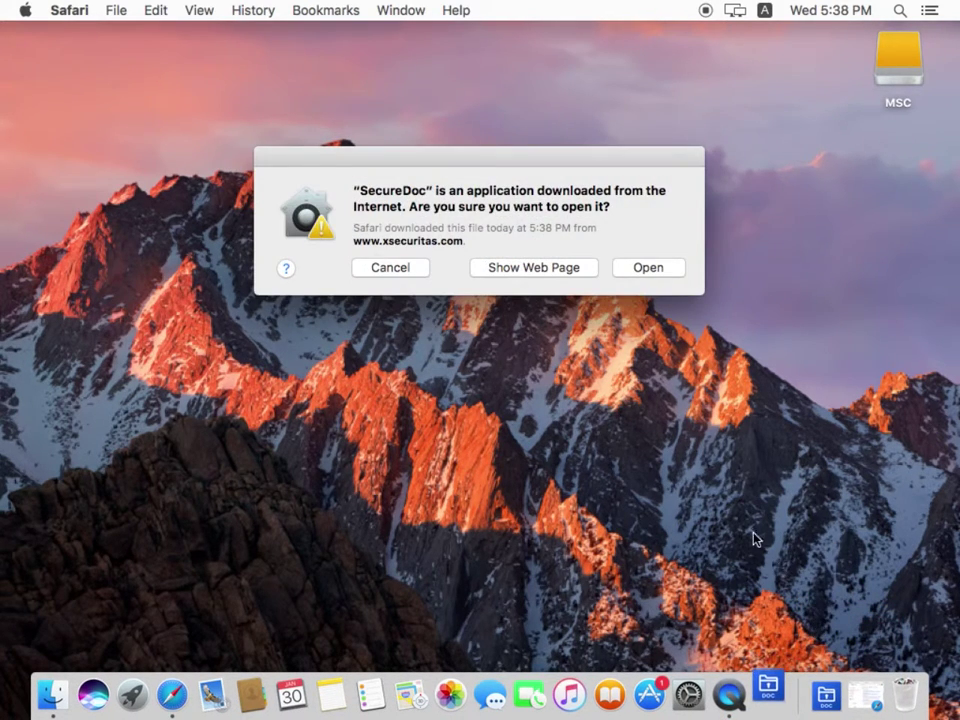
left_click(656, 268)
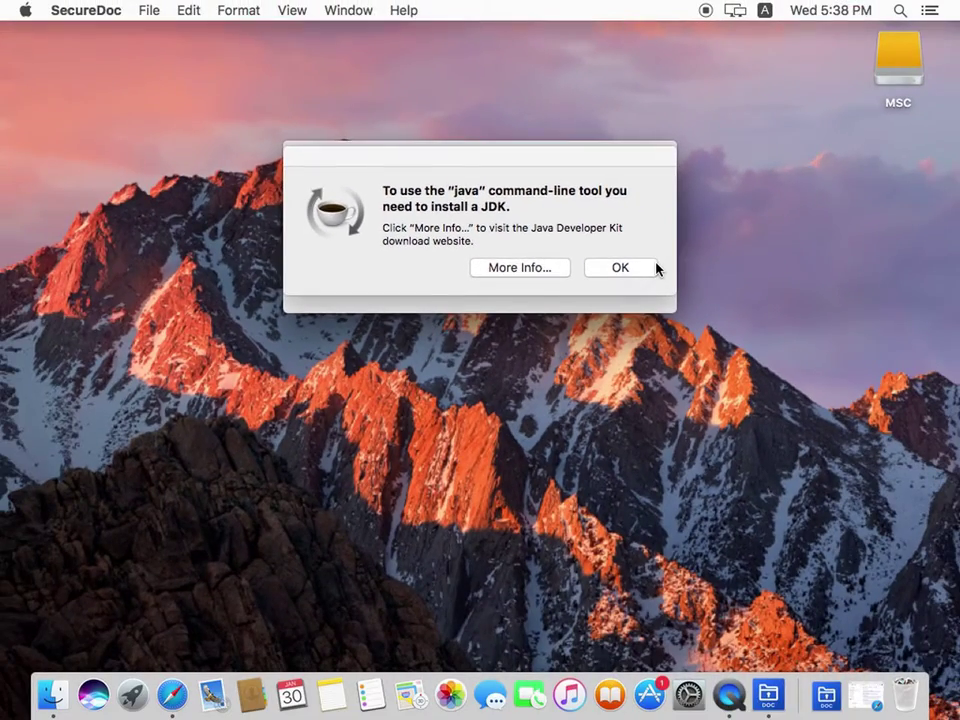
Step: Choose More Info in the JDK-required prompt to reach Oracle's Java download page
left_click(542, 270)
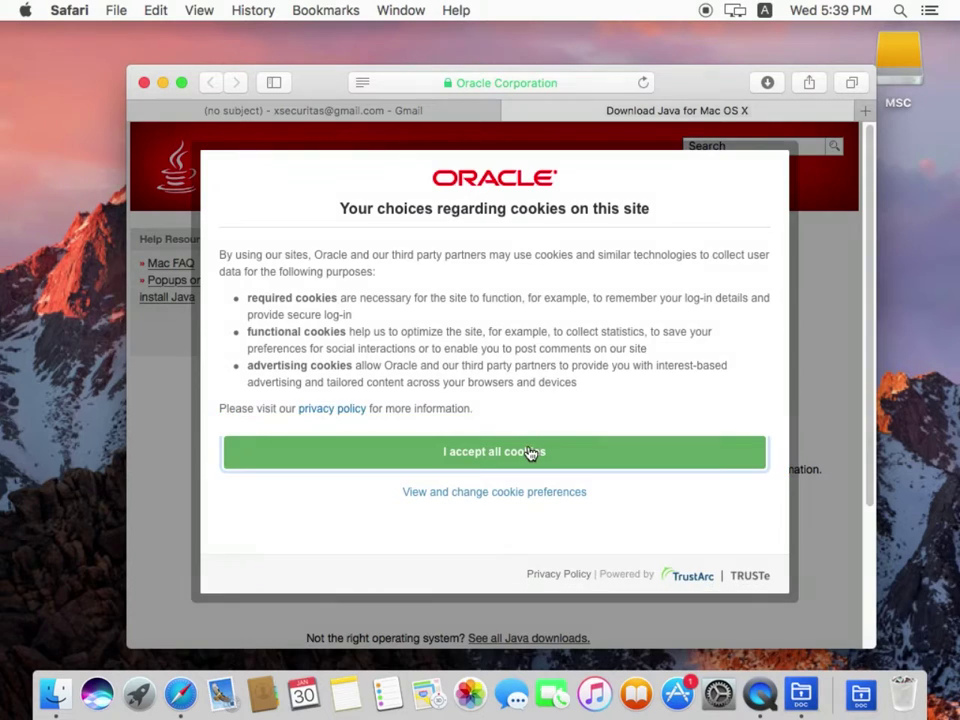
Step: Accept Oracle's cookies, download jre-8u201-macosx-x64.dmg, and open it from Downloads
left_click(533, 453)
left_click(561, 166)
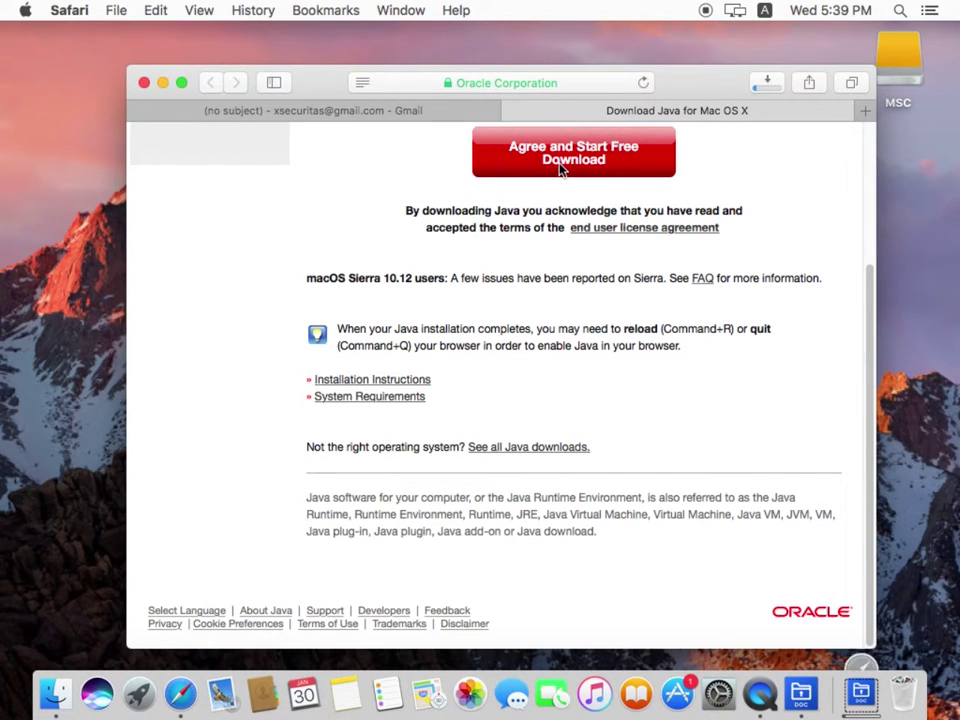
left_click(860, 694)
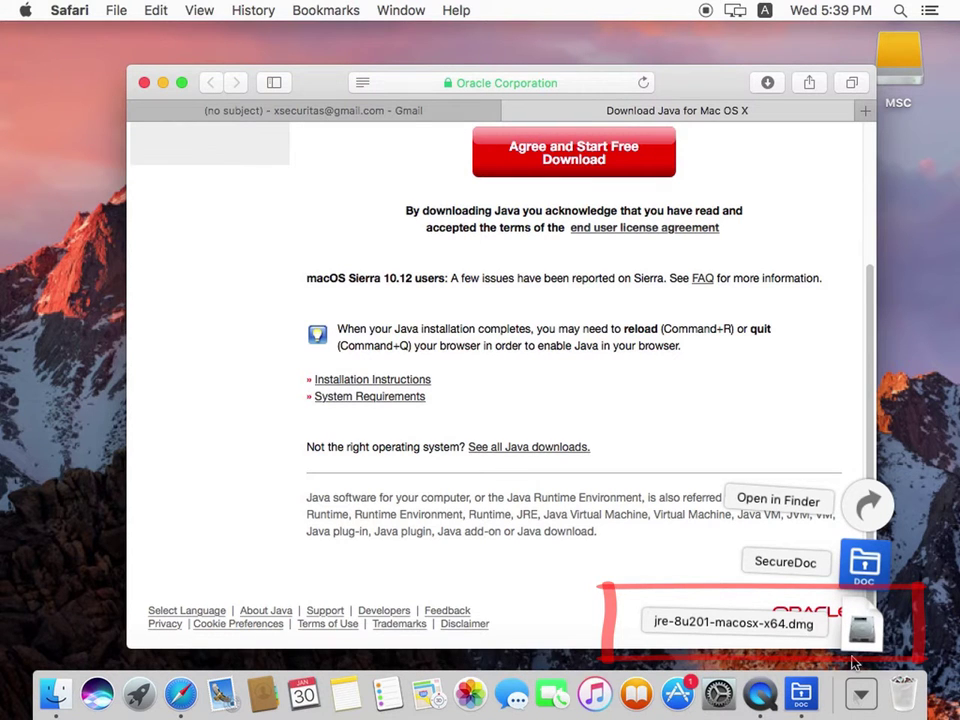
left_click(858, 633)
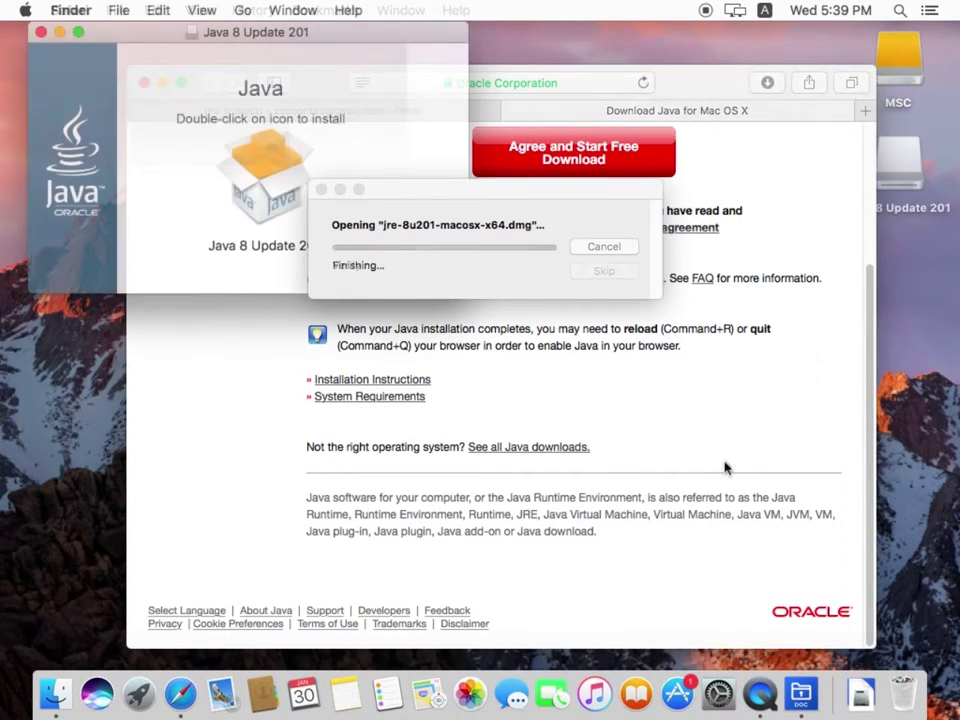
Step: Run the Java 8 Update 201 package past the security warning and start the install
double_click(284, 193)
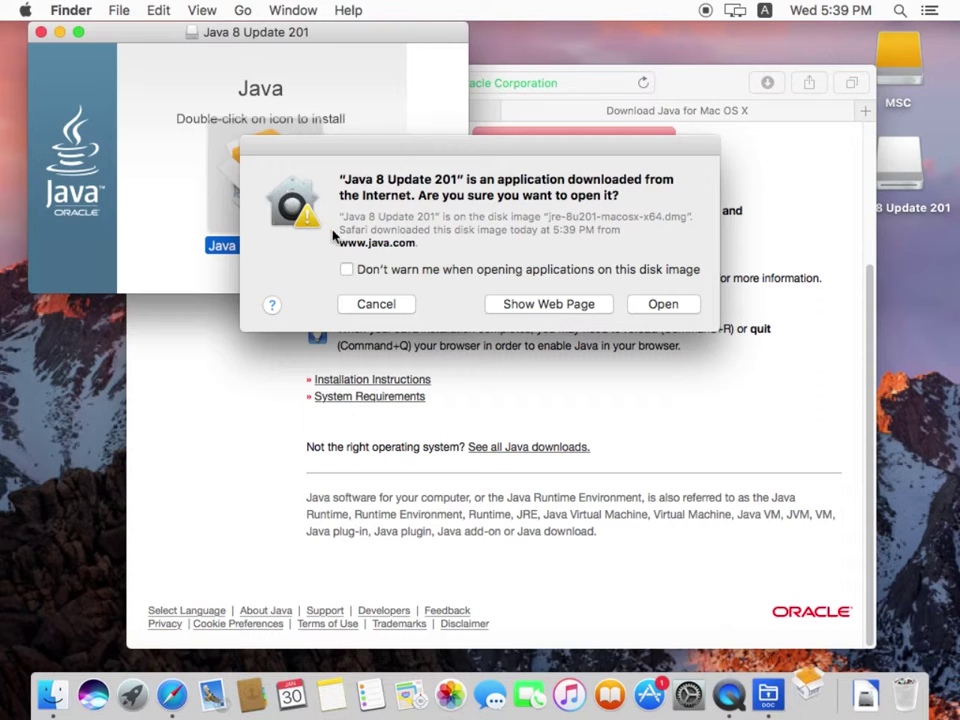
left_click(656, 305)
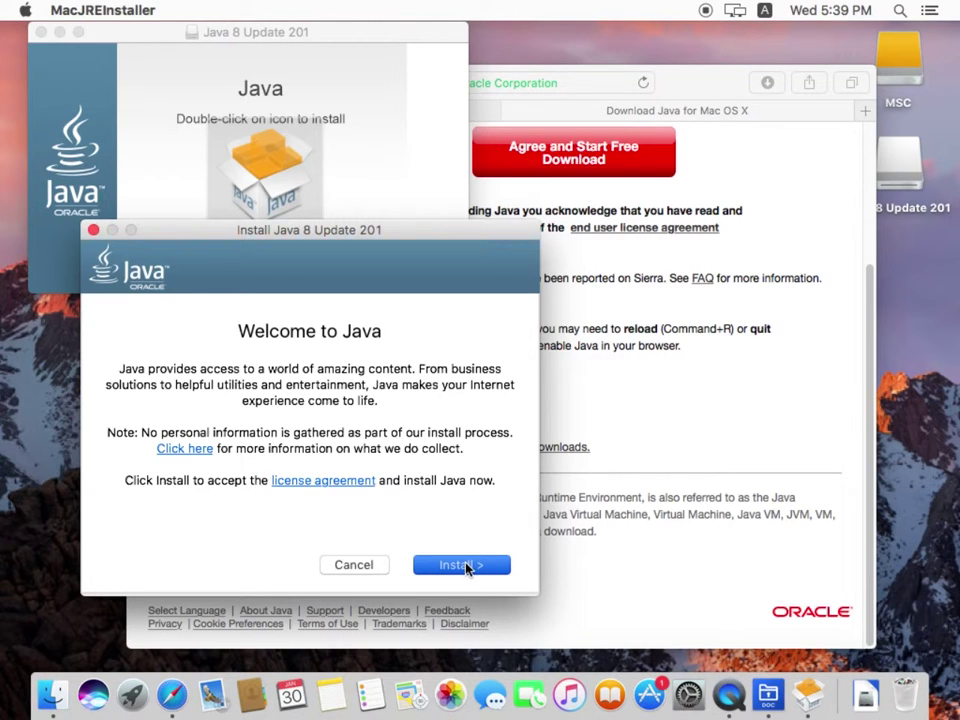
left_click(461, 565)
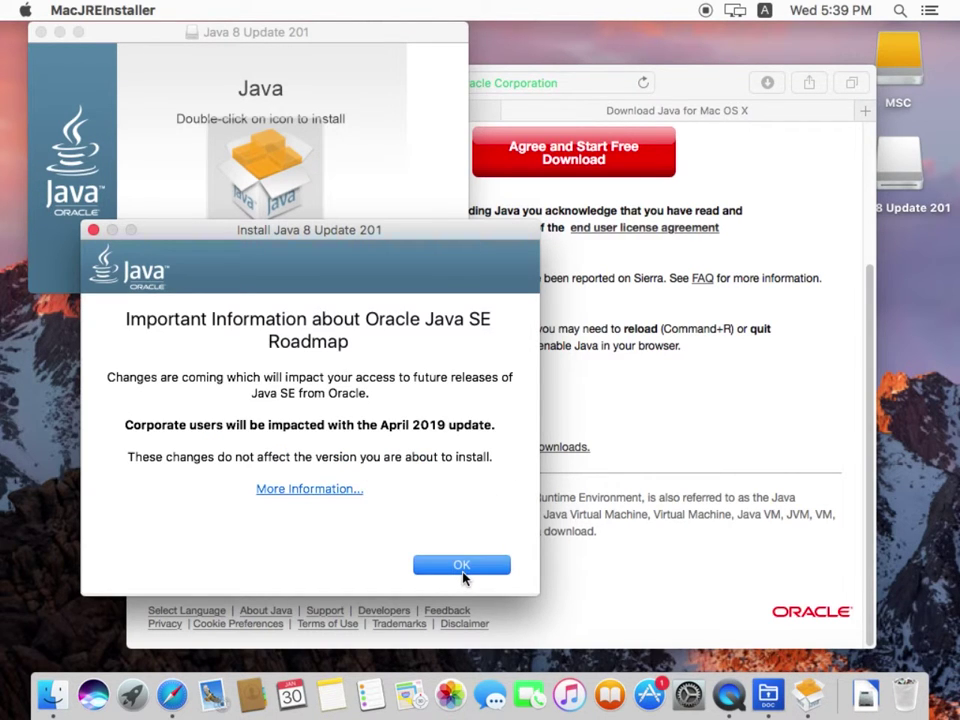
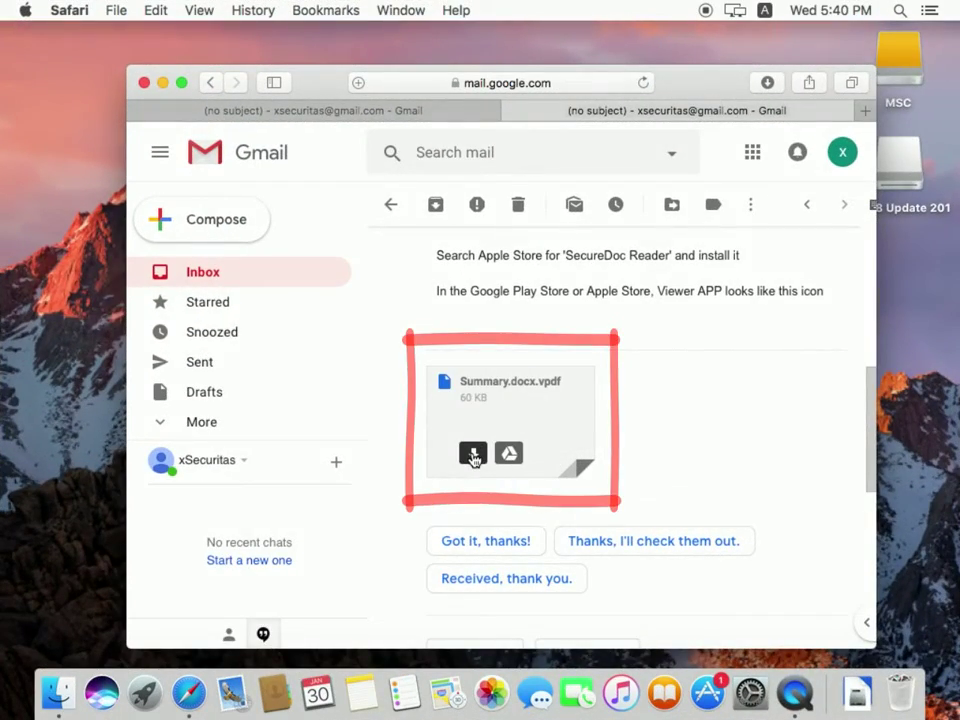
Step: Download the Summary.docx.vpdf attachment from the open Gmail message
left_click(474, 455)
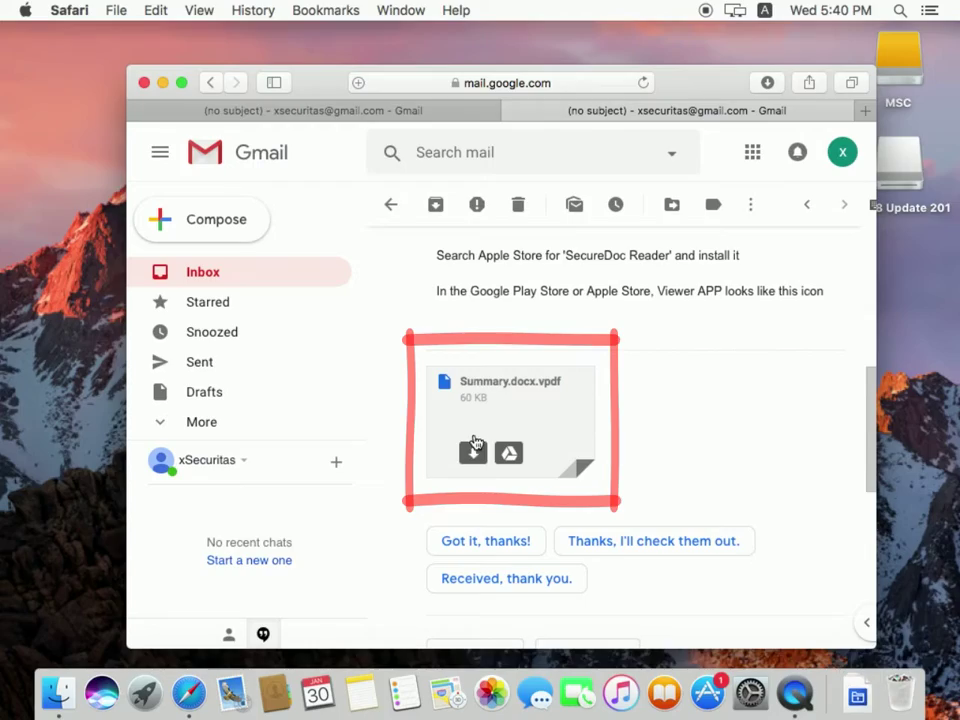
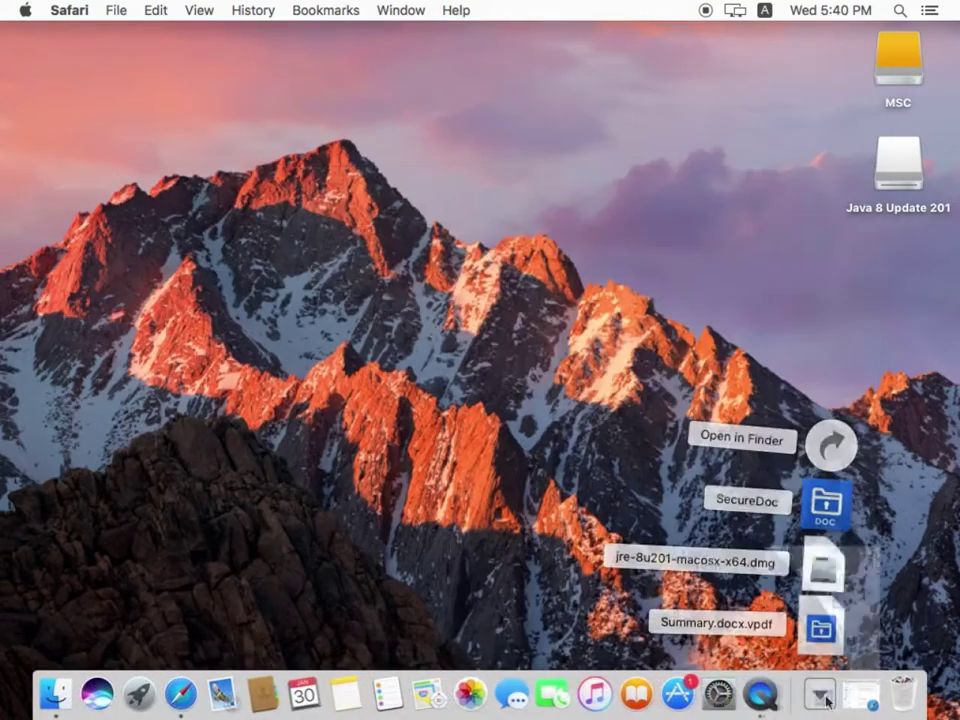
Step: Open the downloaded Summary.docx.vpdf and enter the account's e-mail address as the user name
left_click(820, 628)
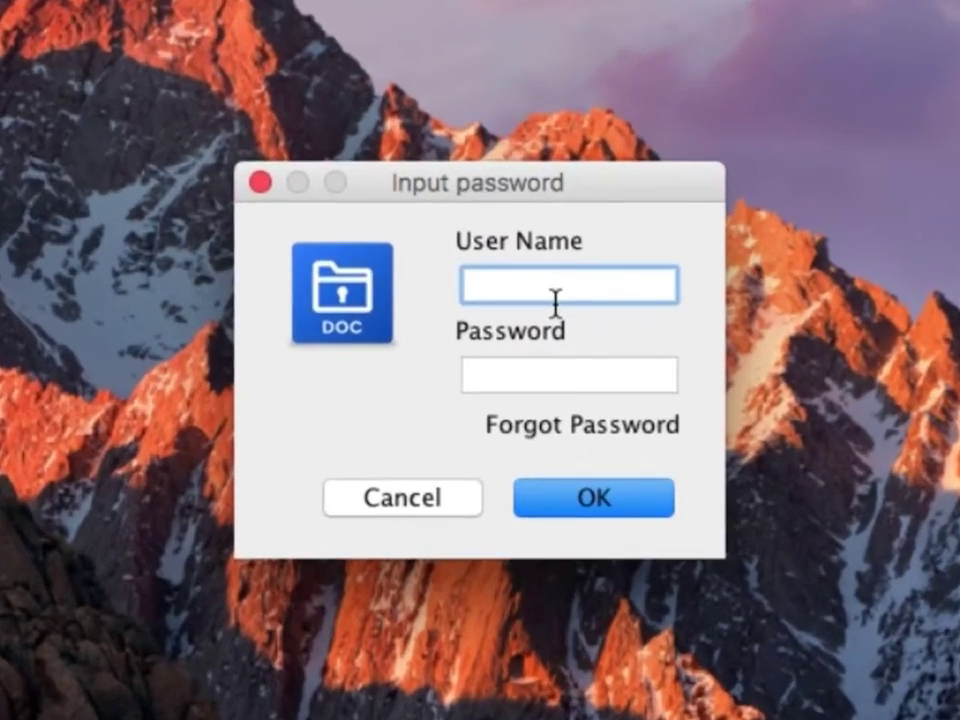
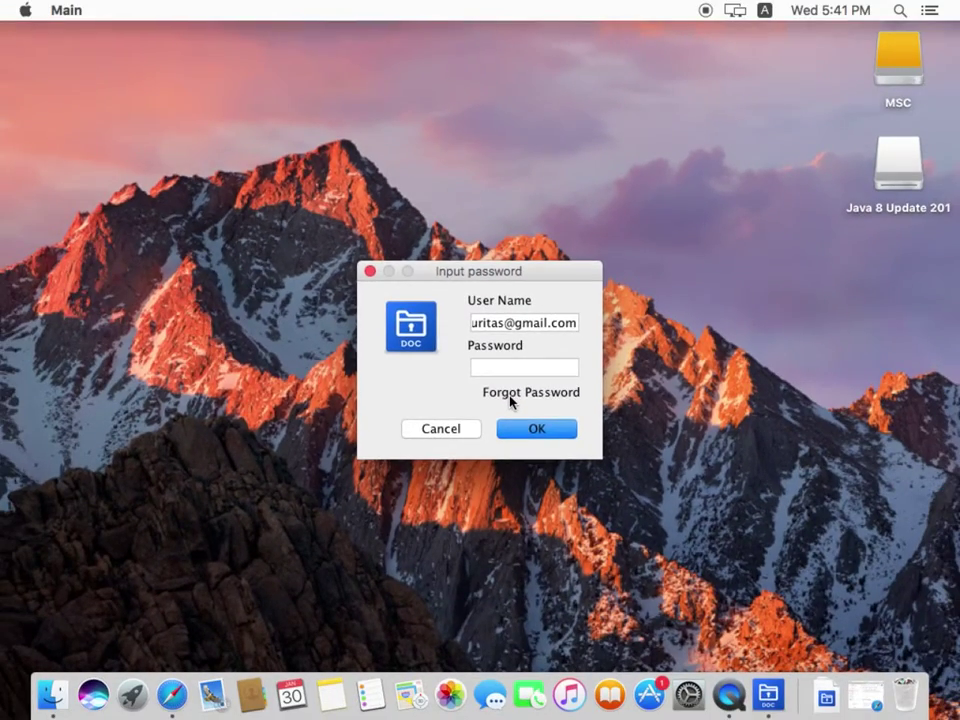
Step: Use Forgot Password to get the document password e-mailed, then dismiss the confirmation
left_click(510, 395)
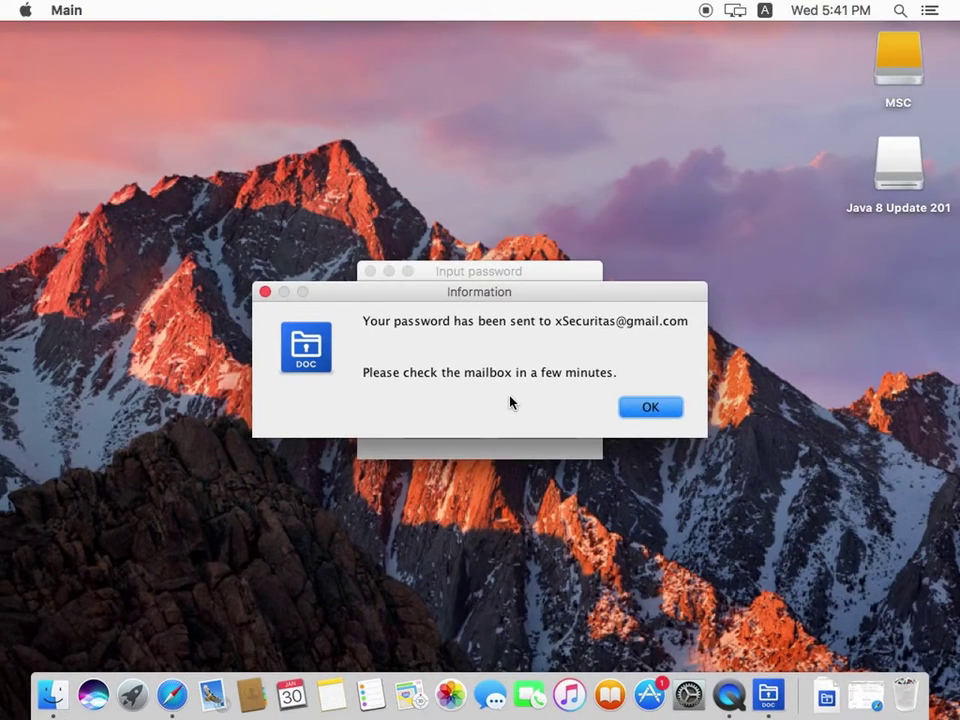
left_click(650, 406)
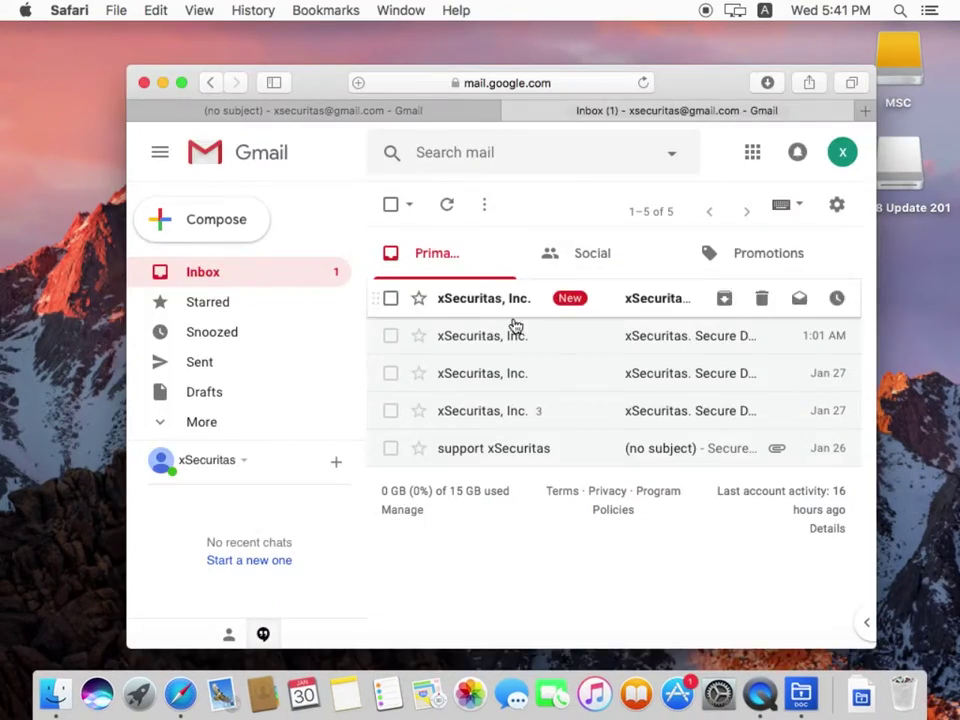
Step: Open the newest xSecuritas password e-mail and scroll down to its Password line
left_click(675, 307)
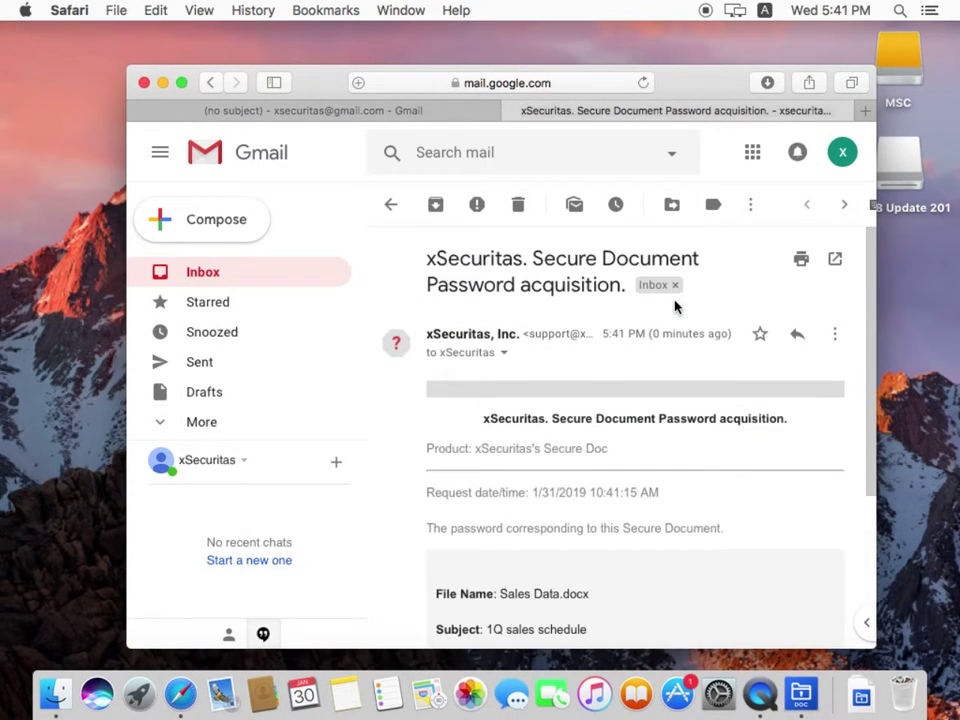
scroll(649, 377, "down", 1)
scroll(649, 380, "down", 3)
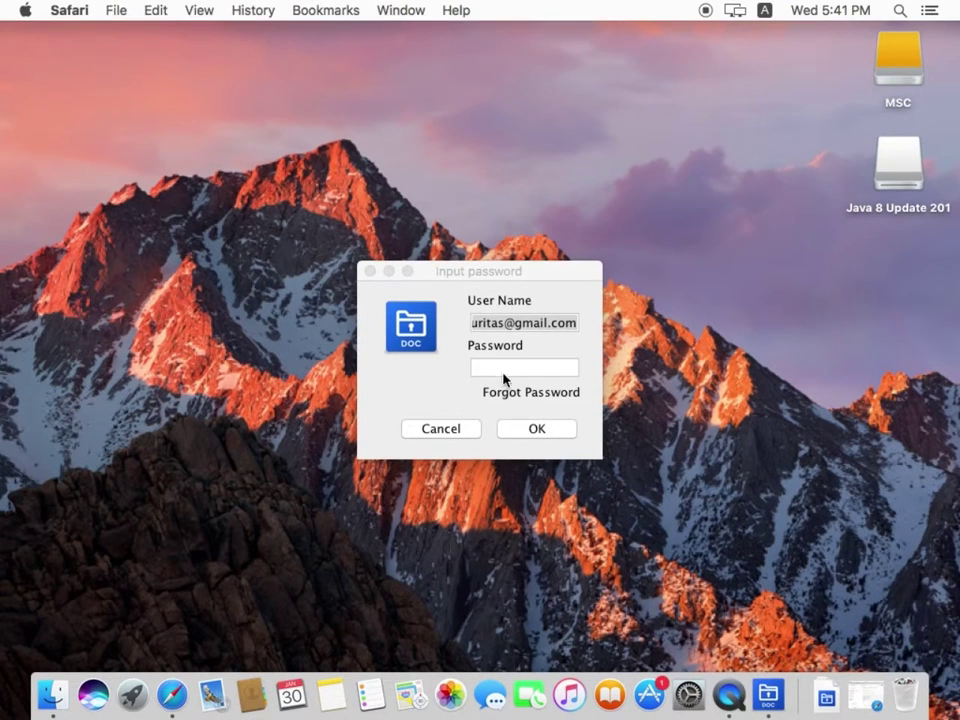
Step: Log in with the e-mailed password and acknowledge the 2 remaining views, 2019-02-28 expiry notice
left_click(499, 366)
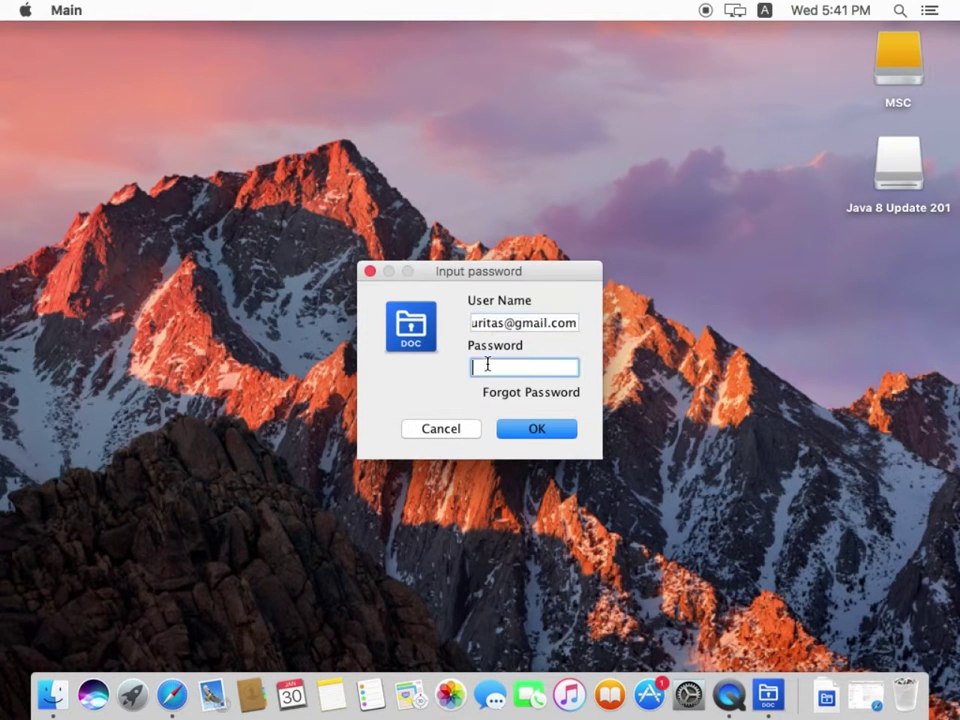
type("••")
left_click(535, 430)
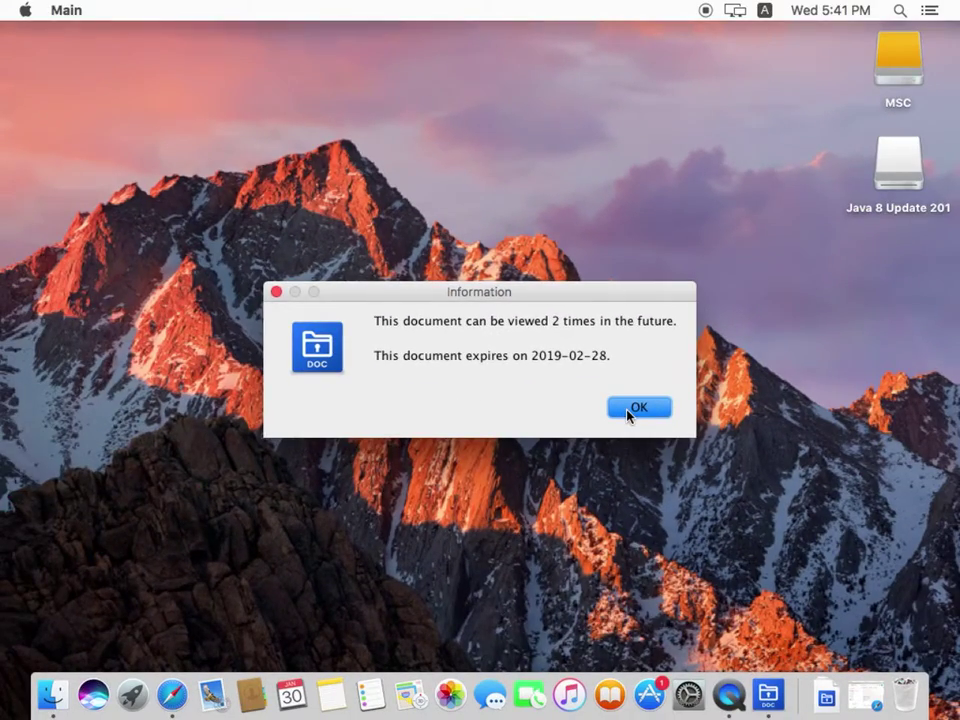
left_click(630, 410)
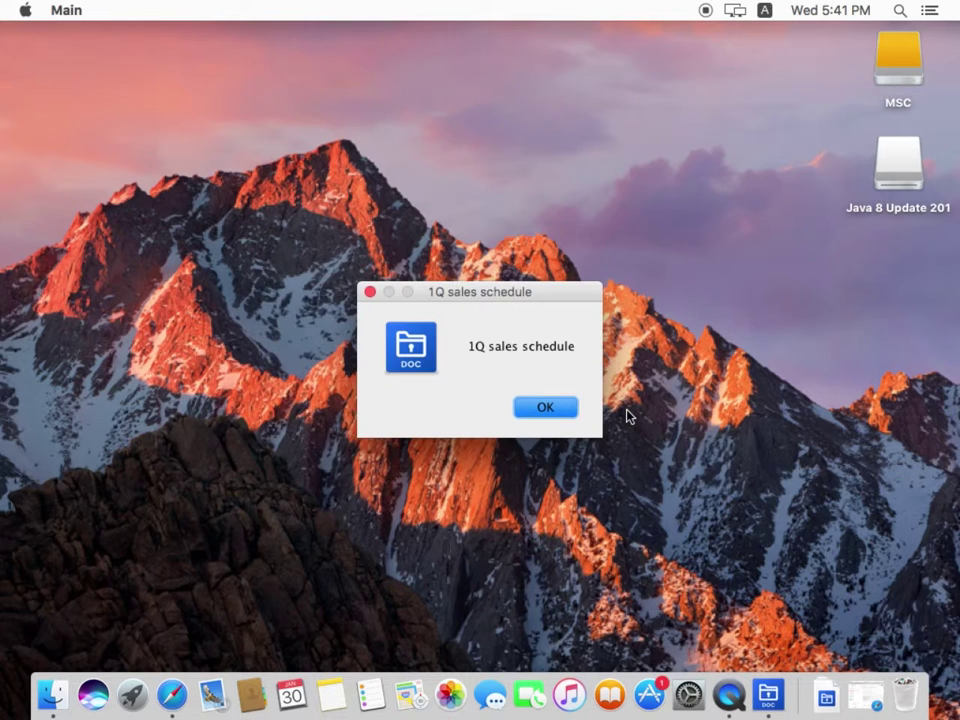
Step: Dismiss the 1Q sales schedule notice, scroll the watermarked document, and verify Print is greyed out
left_click(547, 409)
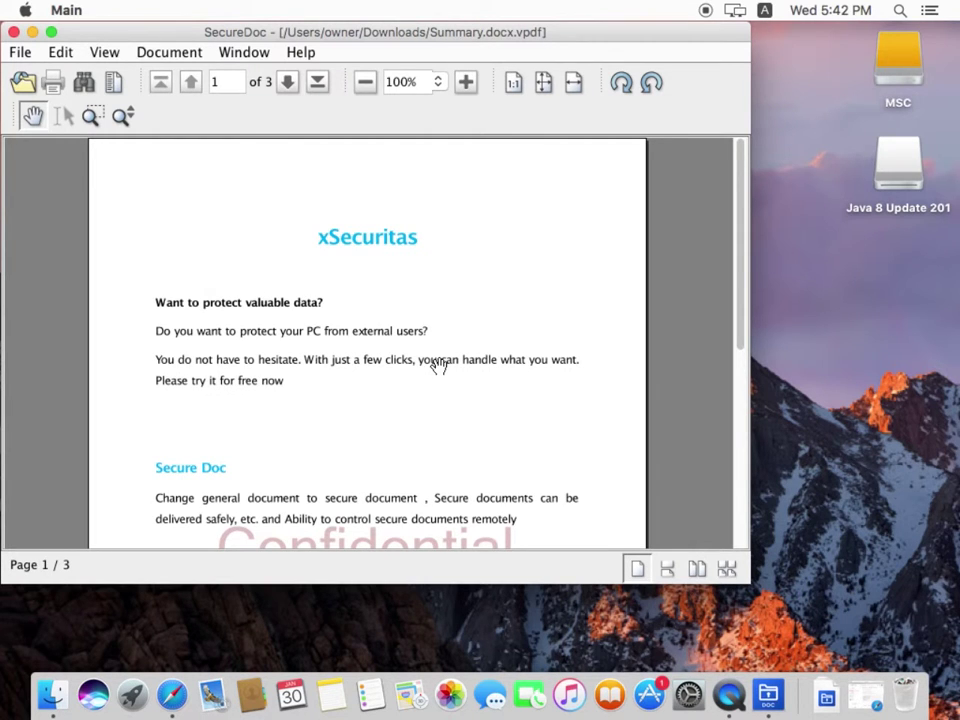
scroll(506, 321, "down", 3)
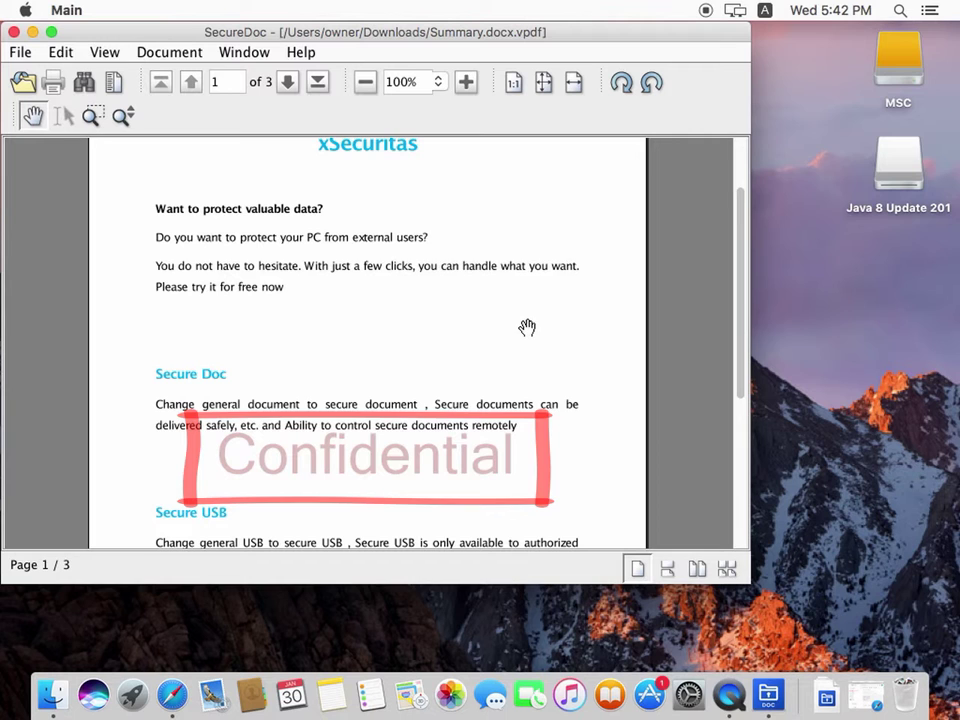
scroll(540, 335, "down", 10)
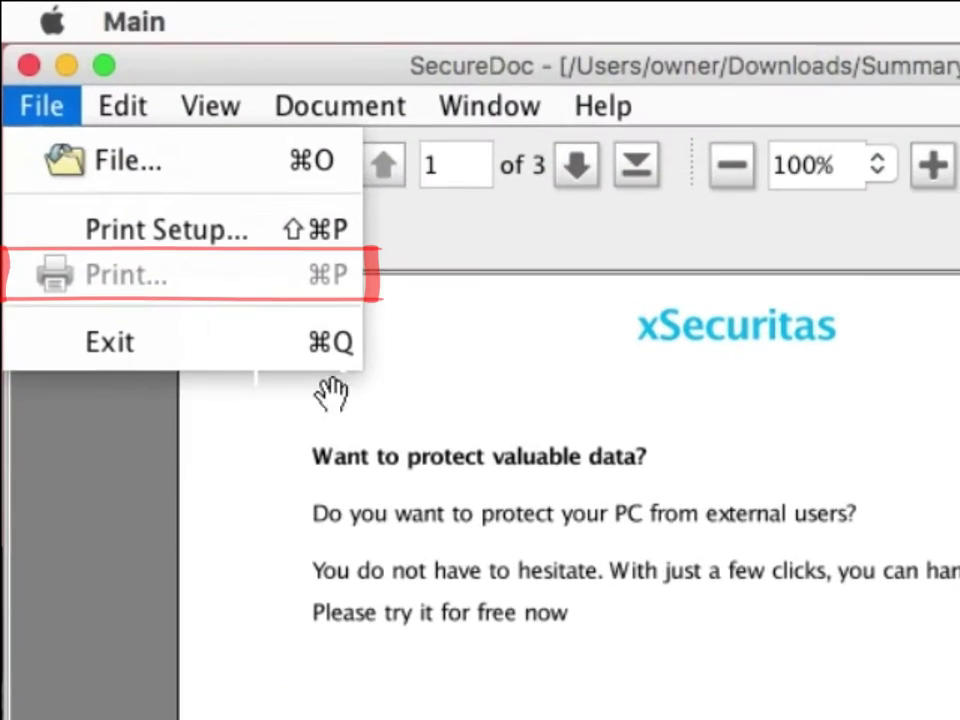
left_click(247, 224)
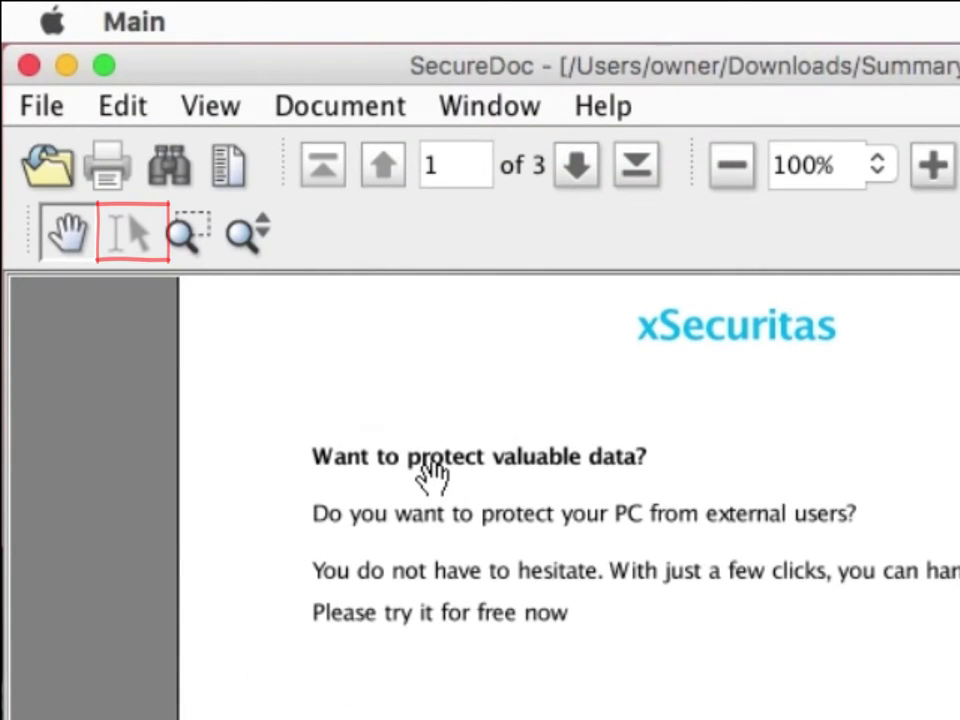